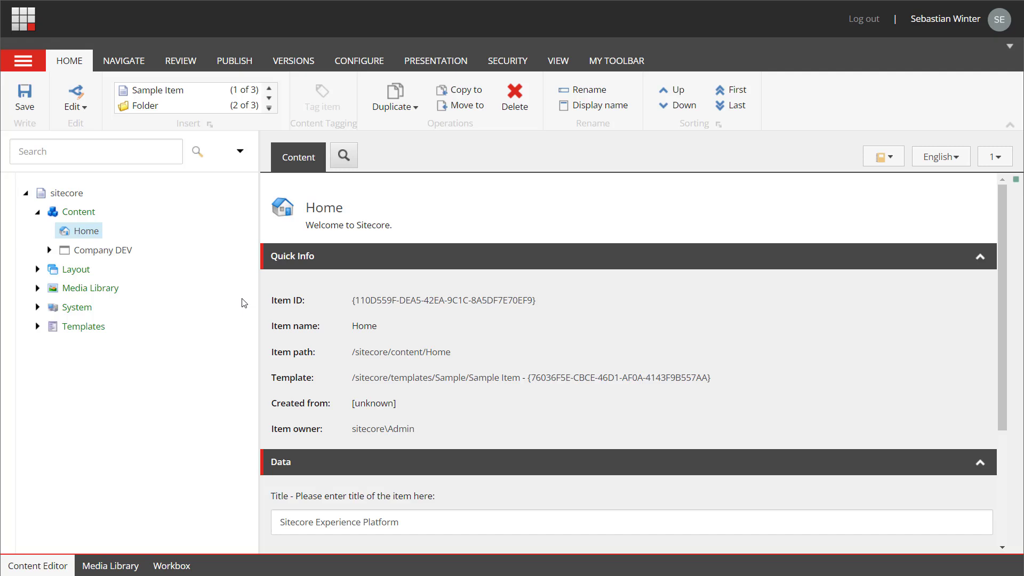
From the Content node's context menu, start a new Headless Site Collection
right_click(80, 215)
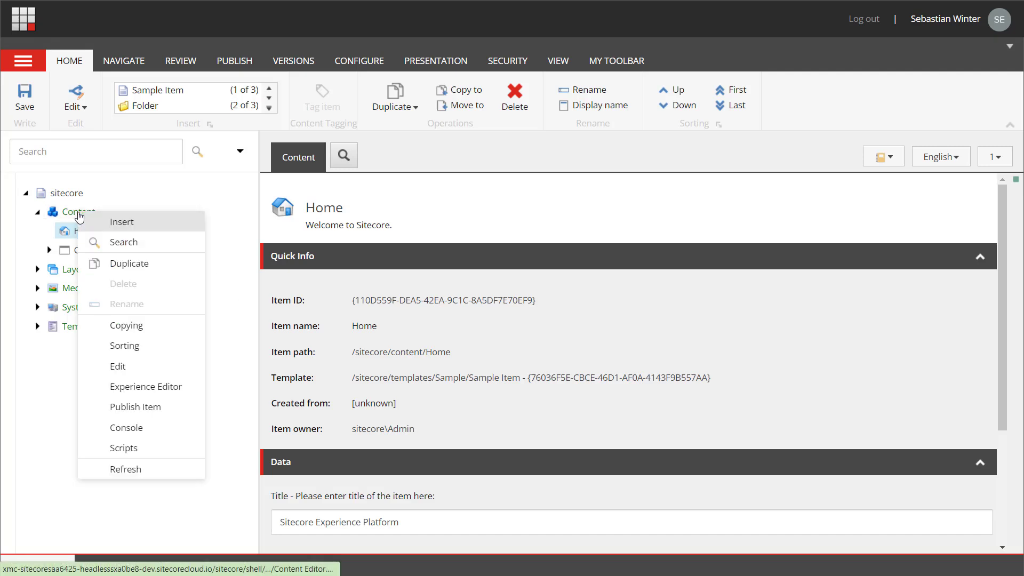
mouse_move(120, 223)
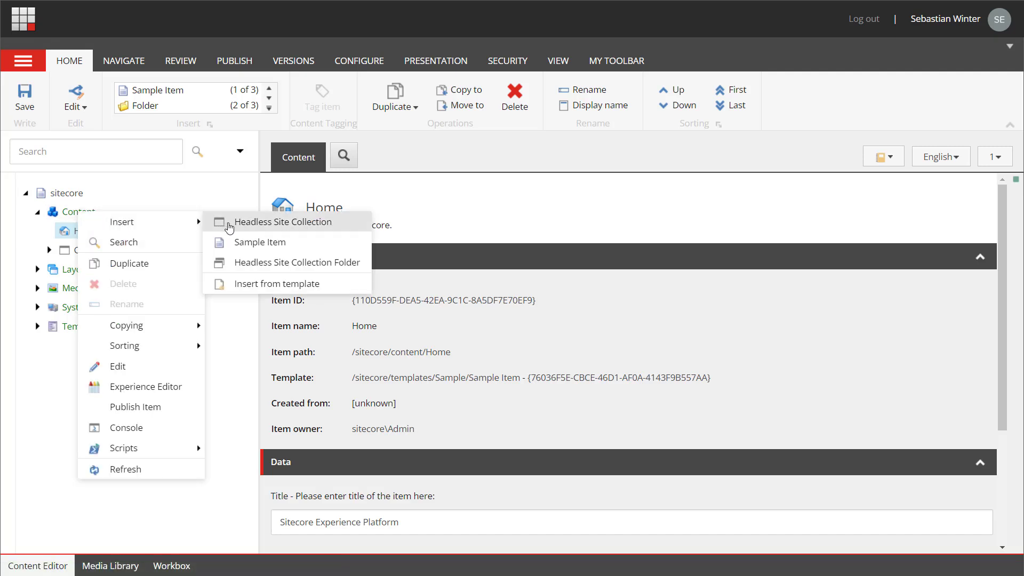
click(230, 223)
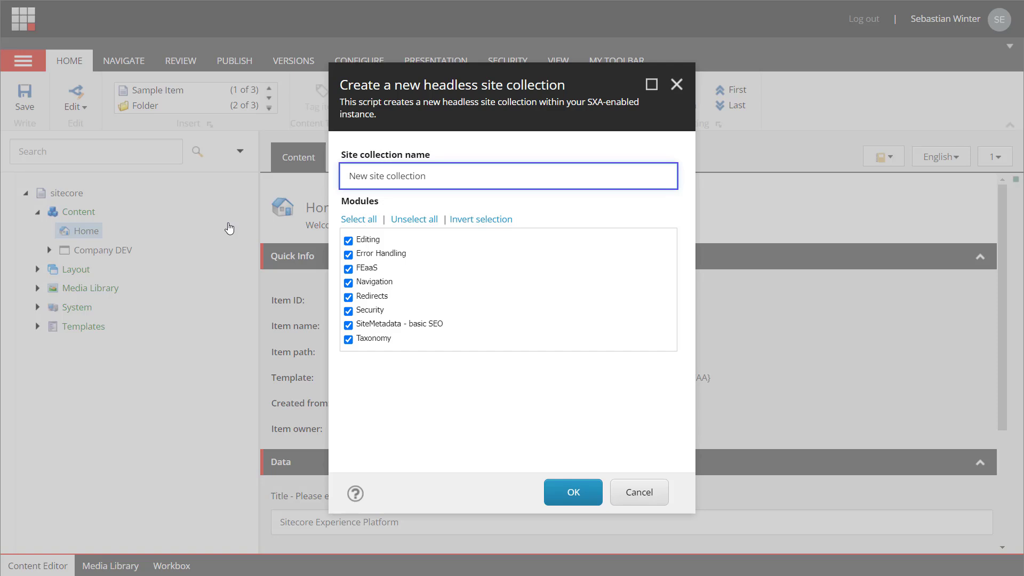
Cancel the site collection form, start a new Headless Site under Company DEV, and view its MODULES list
click(636, 490)
click(49, 249)
right_click(106, 268)
mouse_move(137, 265)
click(250, 264)
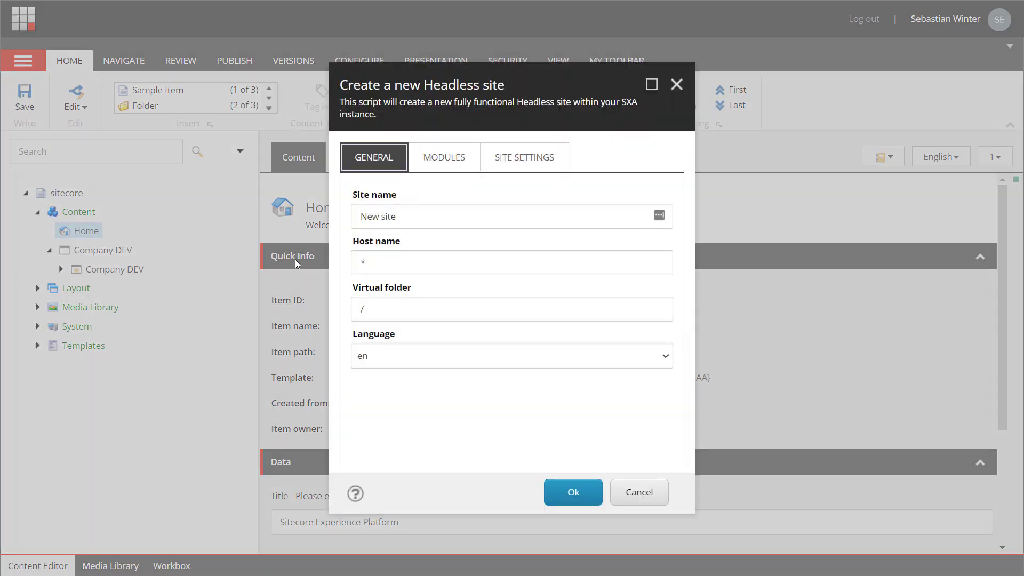
click(440, 167)
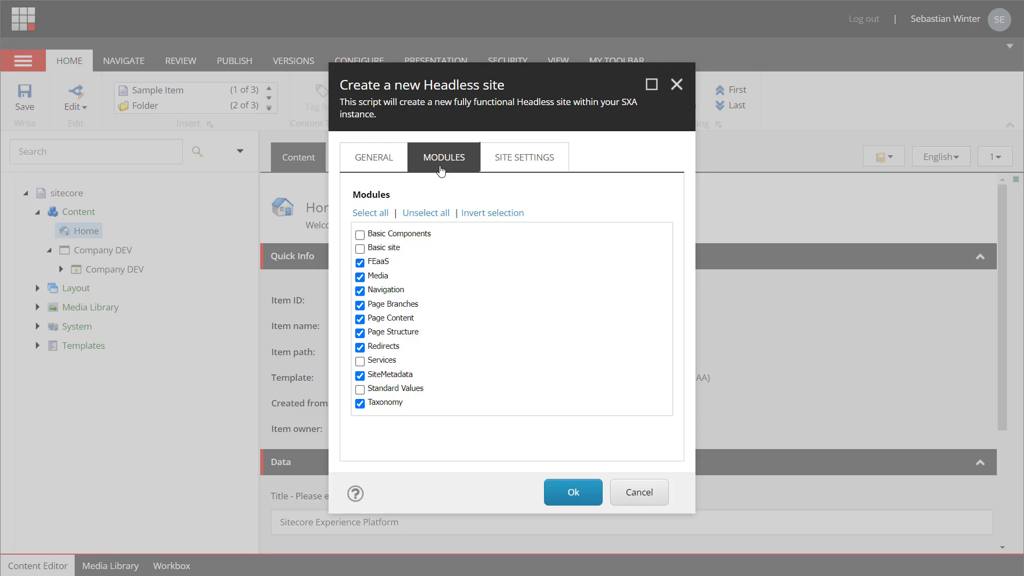
Cancel the new site form and expand System > Settings > Project > Company Dev > Basic Components
click(639, 491)
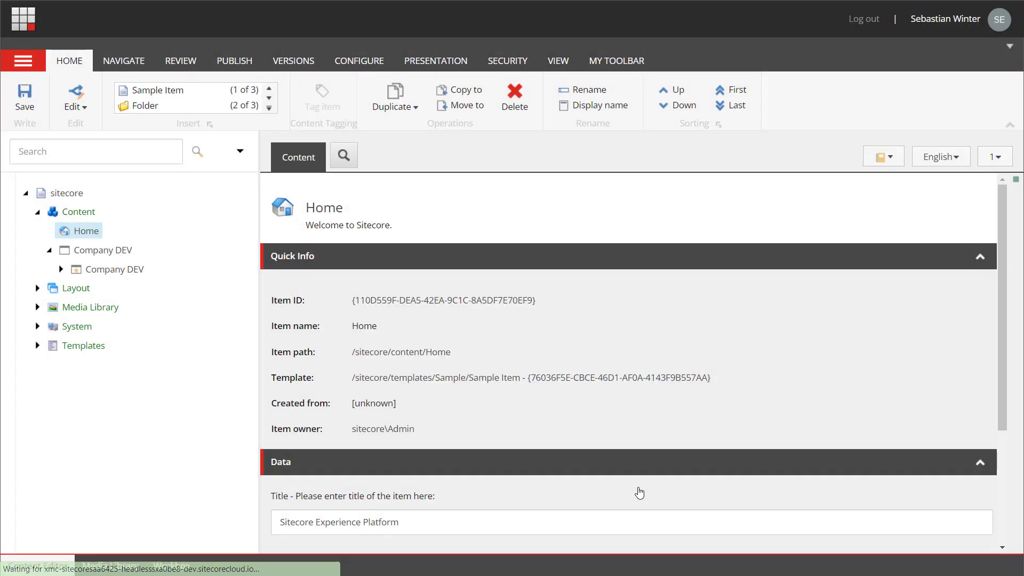
click(37, 327)
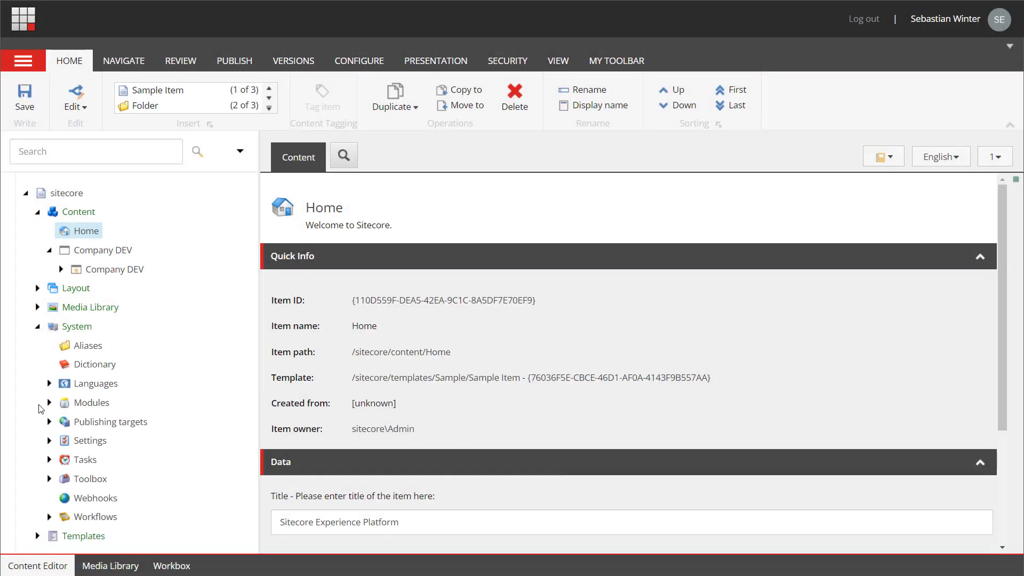
click(49, 441)
scroll(53, 438, down, 3)
click(61, 375)
click(72, 393)
click(84, 413)
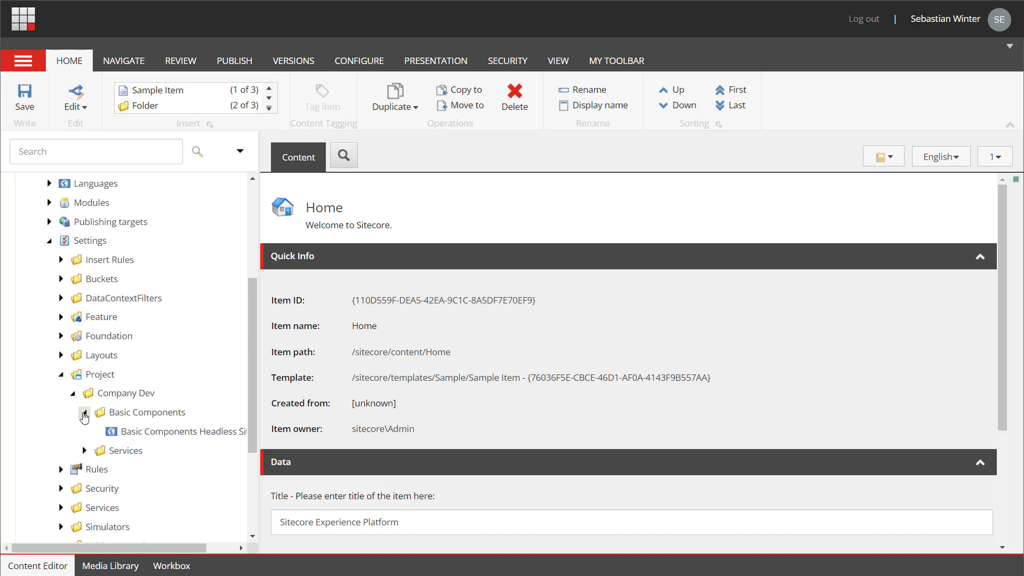
Run Scripts > Install Headless Site module on the Basic Components setup item for Company DEV
right_click(155, 435)
mouse_move(205, 548)
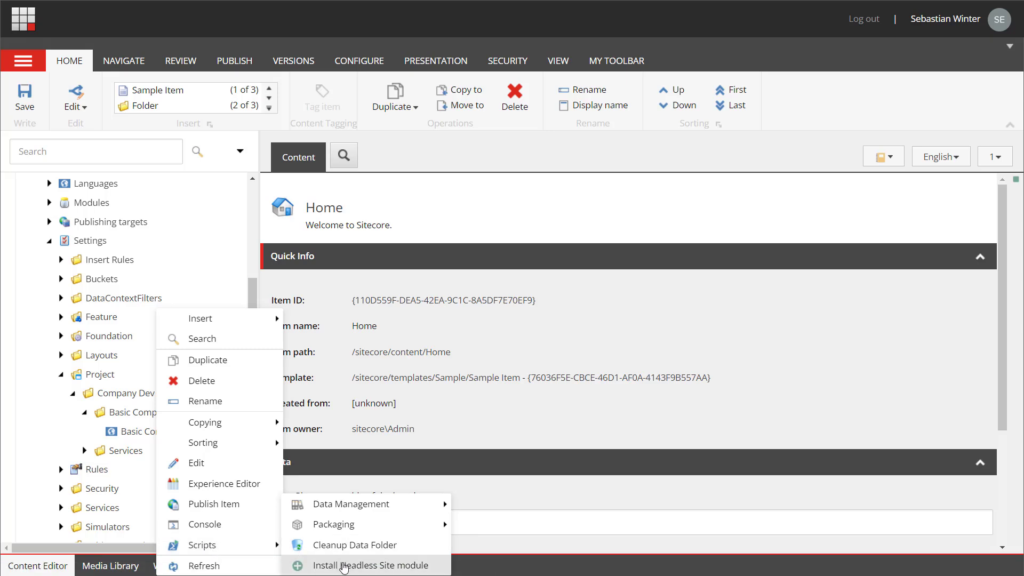
click(344, 566)
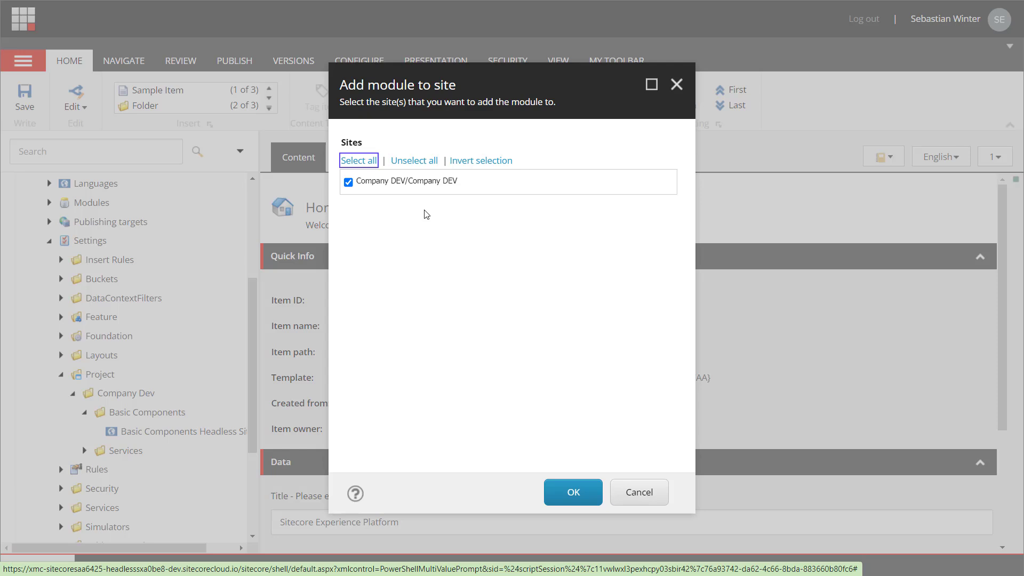
click(631, 491)
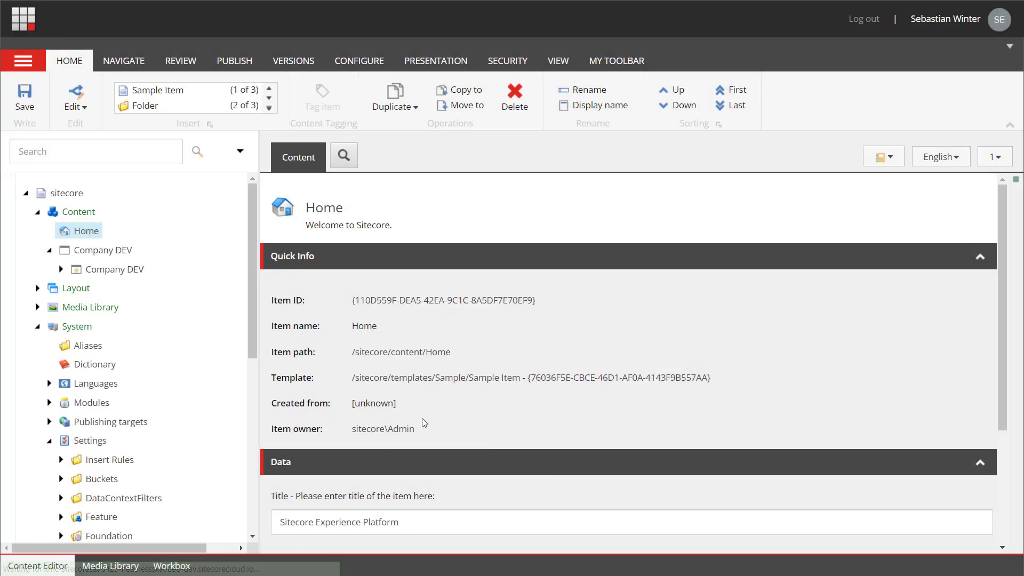
Use Scripts > Add Site Module on Company DEV to add Basic Components and Standard Values
right_click(107, 270)
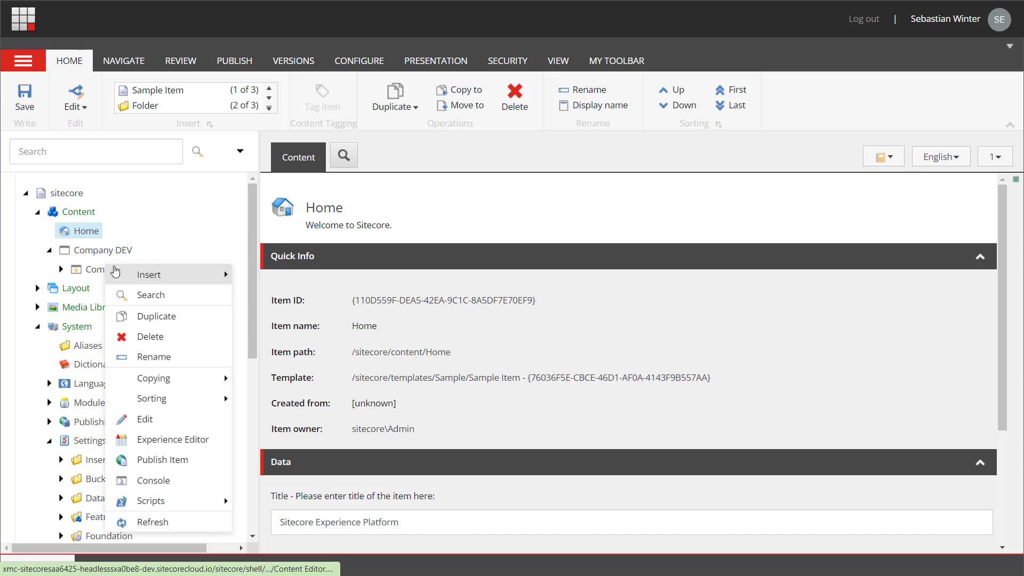
mouse_move(160, 502)
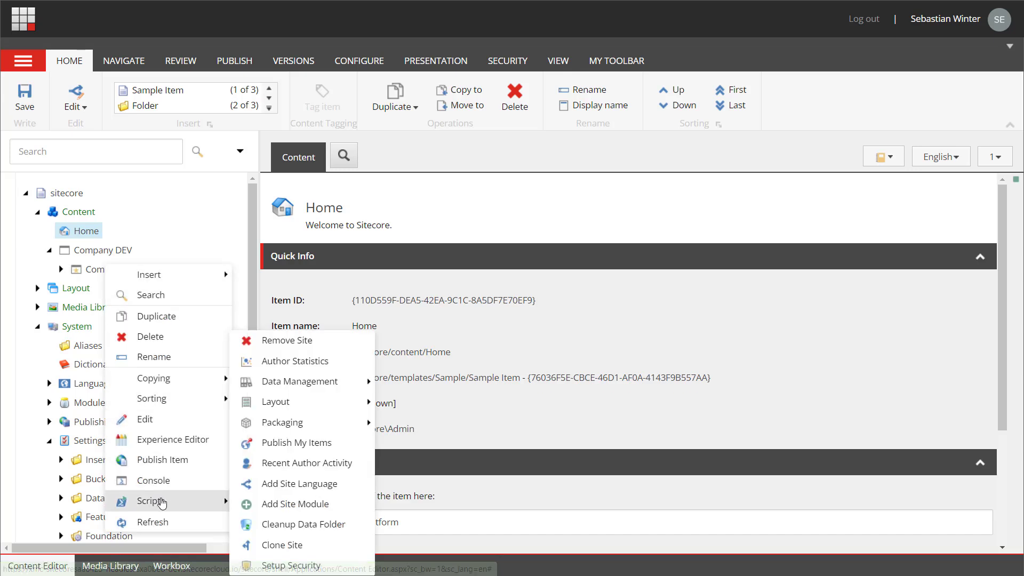
click(277, 508)
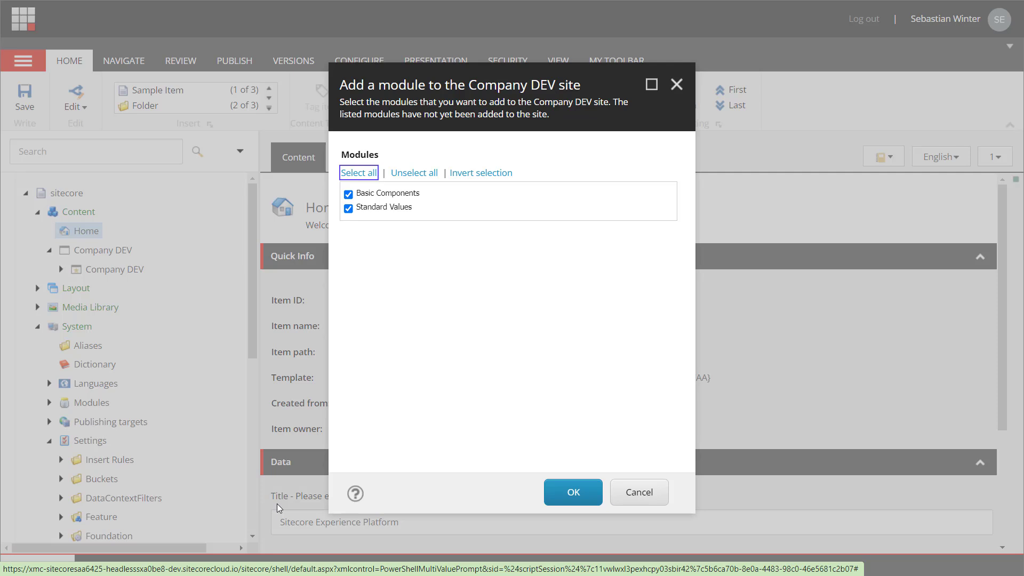
click(634, 491)
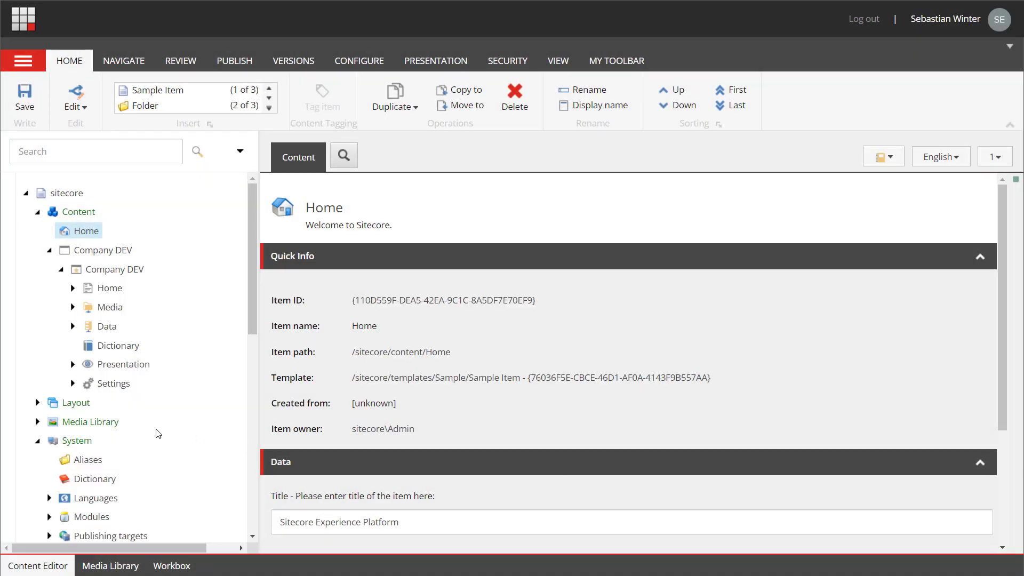
Scroll the tree to the Project settings folder and choose Insert > Headless Module
drag(253, 255, 239, 362)
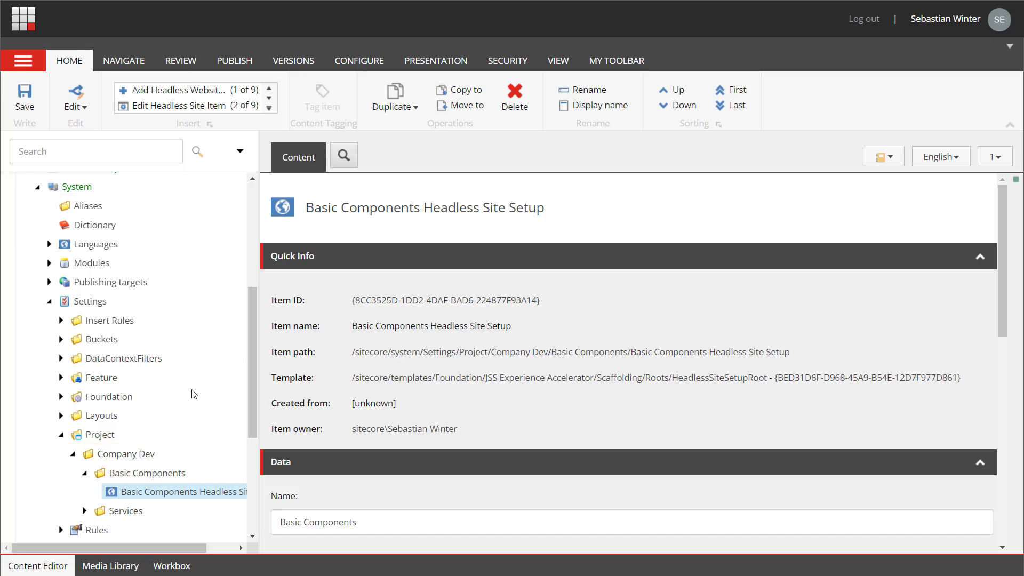
right_click(99, 436)
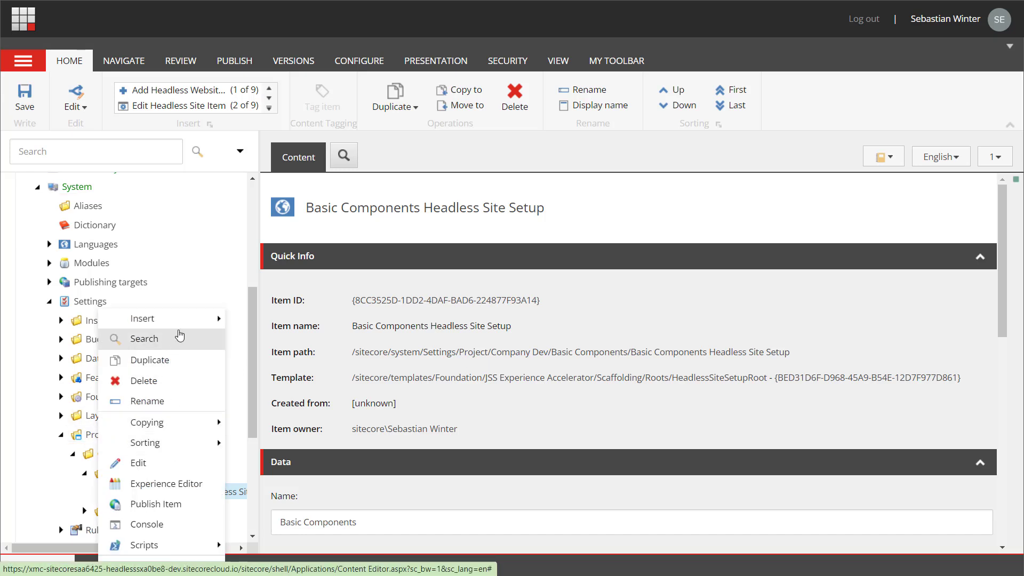
mouse_move(192, 319)
click(288, 319)
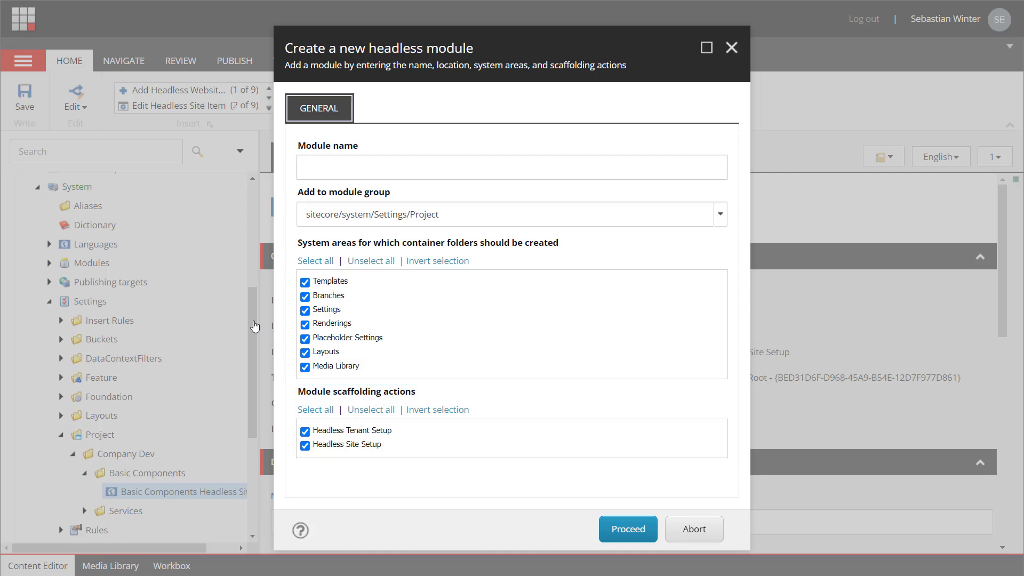
Name the module 'General Components' and place it in the Project/Company Dev module group
key(Tab)
text(General Components)
click(717, 221)
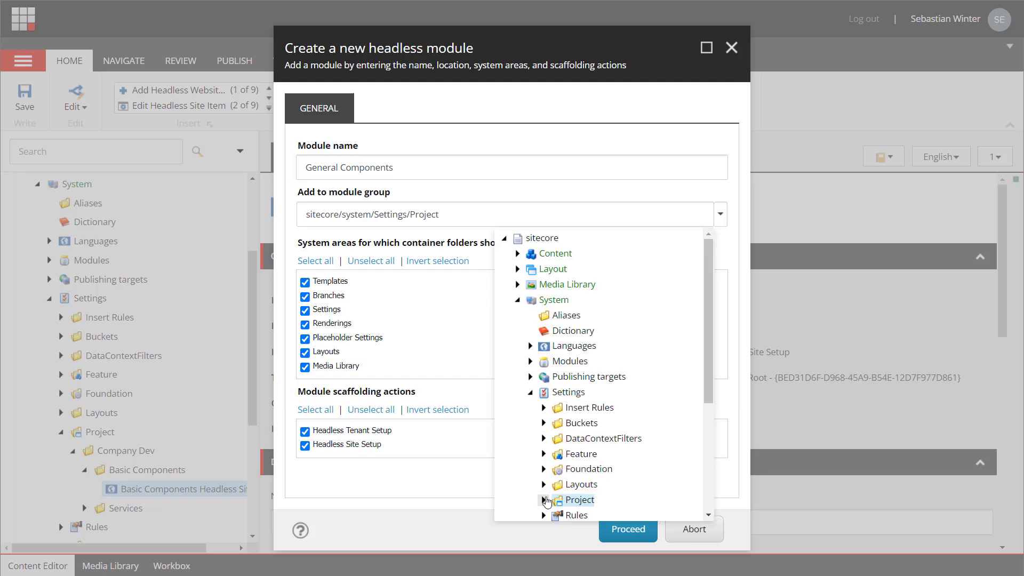
scroll(547, 432, down, 3)
click(596, 447)
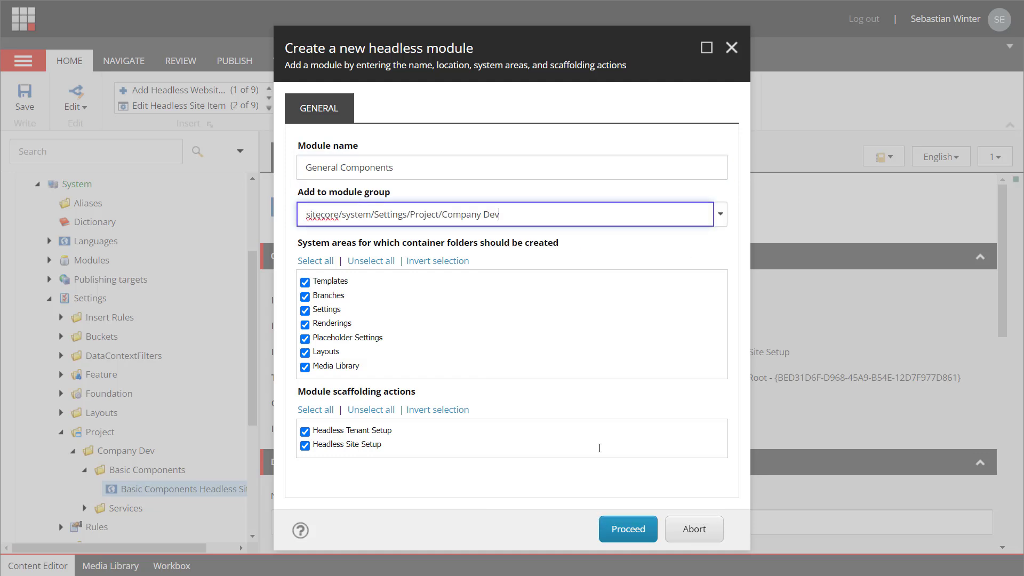
Uncheck Settings, Layouts, Media Library and Headless Tenant Setup, then create the module
click(305, 311)
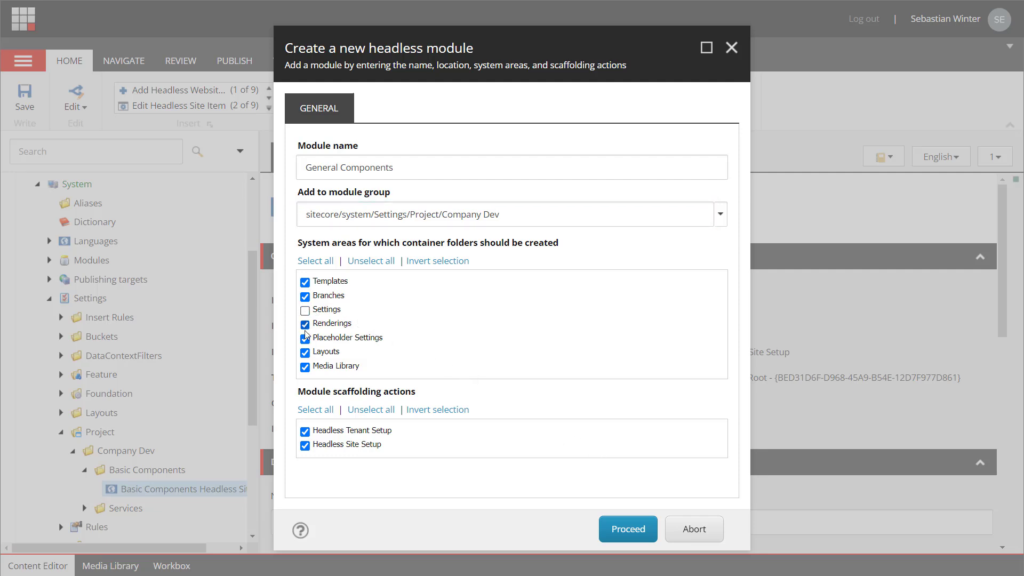
click(305, 354)
click(305, 367)
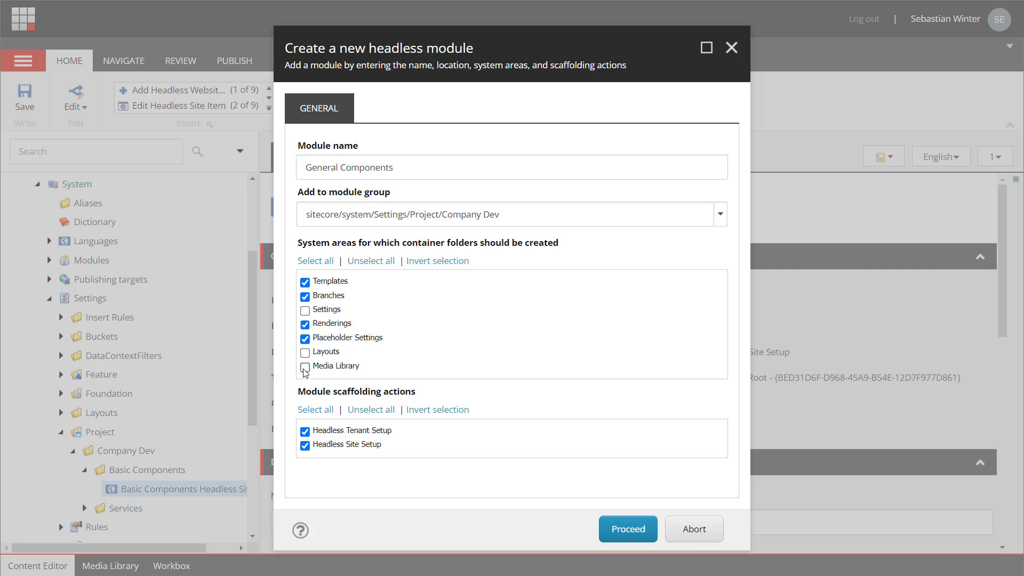
click(305, 432)
click(628, 529)
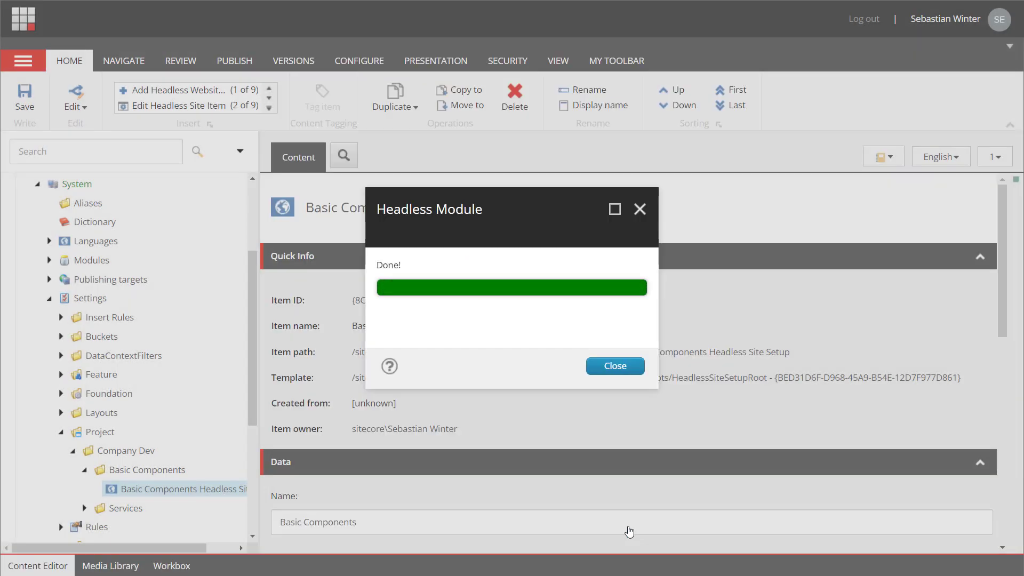
Open General Components' Headless Site Setup item and review Dependencies, Enabled and Is system module
click(606, 371)
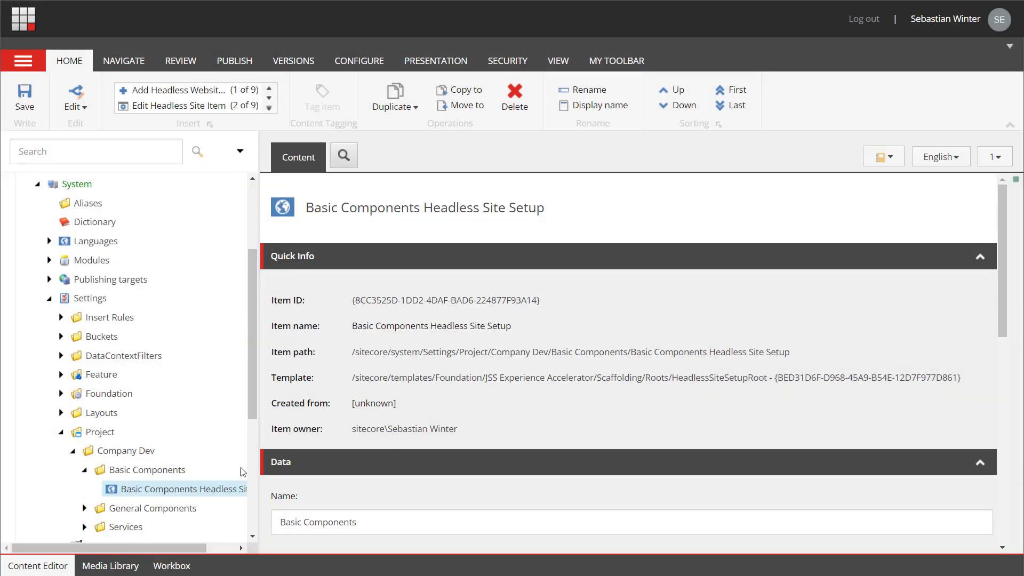
click(86, 509)
click(133, 526)
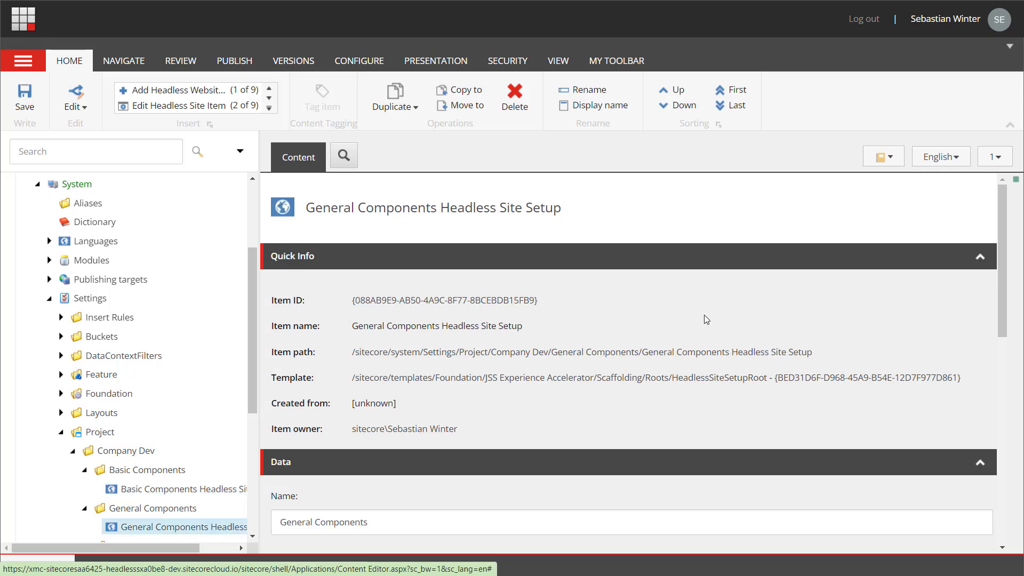
scroll(705, 319, down, 2)
scroll(706, 319, down, 3)
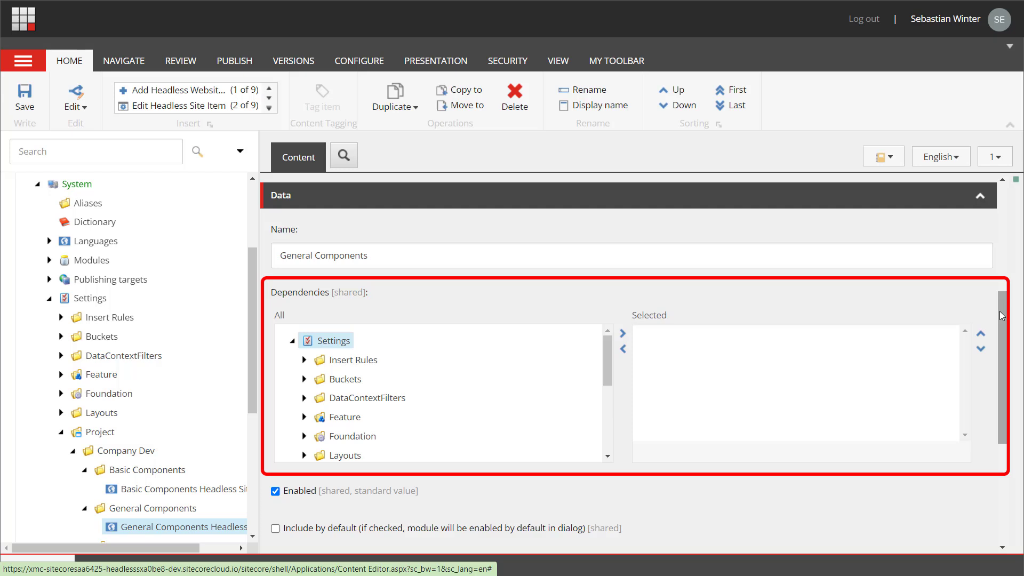
drag(1002, 315, 1009, 424)
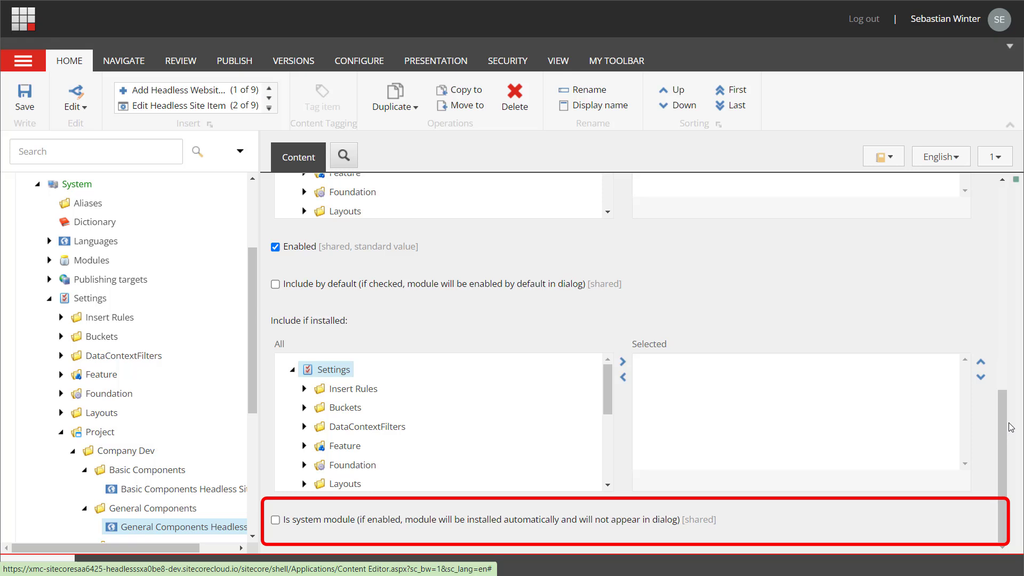
scroll(213, 391, down, 3)
View the Insert options for the General Components Headless Site Setup item without adding anything
right_click(212, 393)
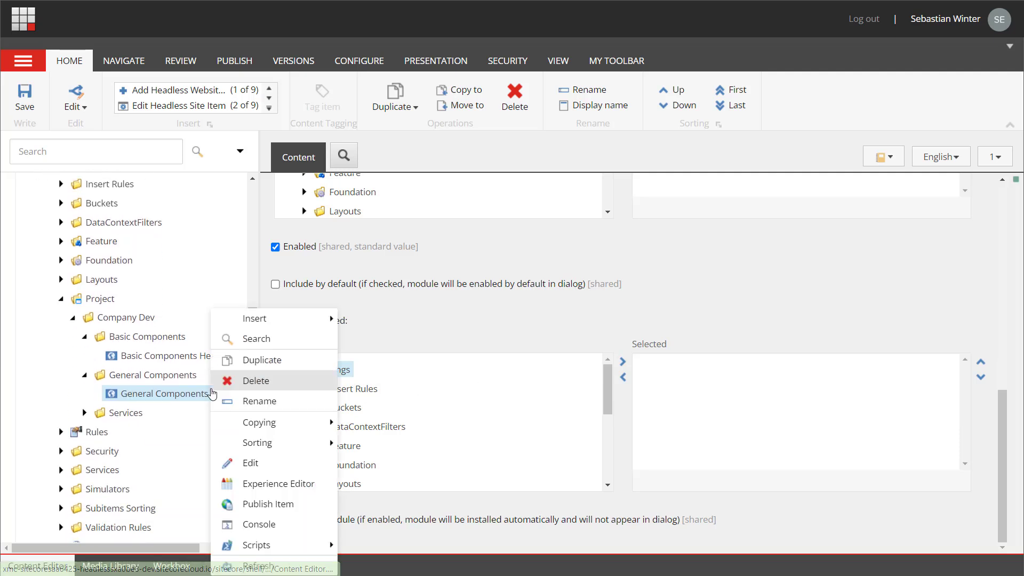
mouse_move(284, 325)
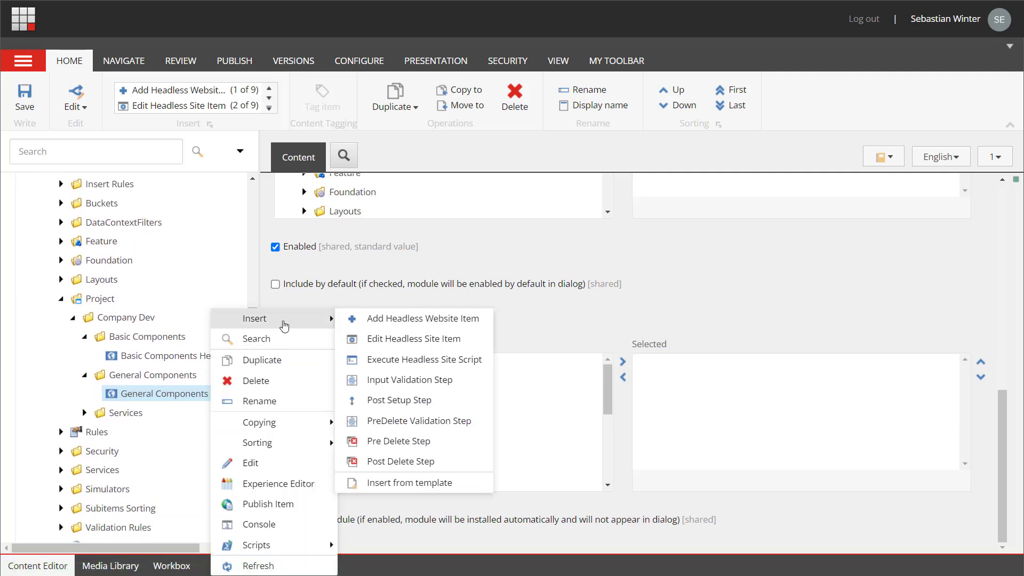